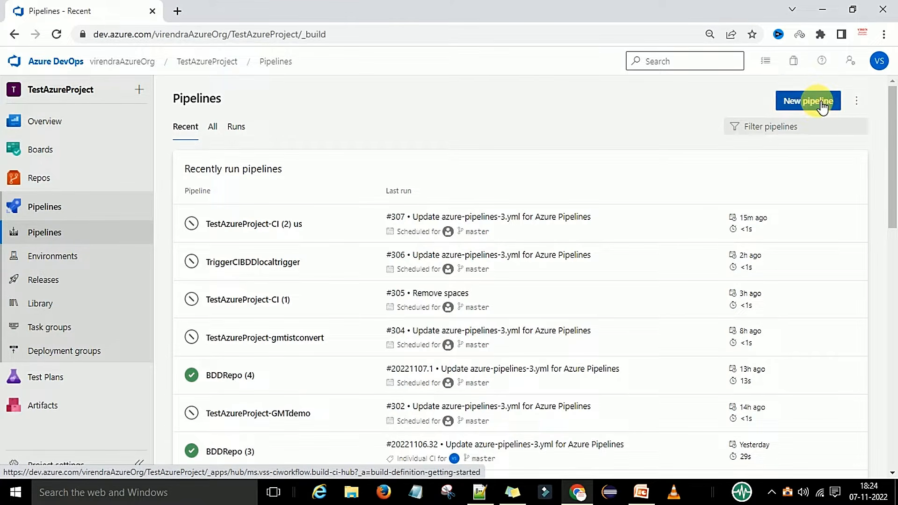
# Create a new pipeline with the classic editor, using Azure Repos Git, TestAzureProject, BDDRepo and master, starting from an empty job.
pyautogui.click(822, 107)
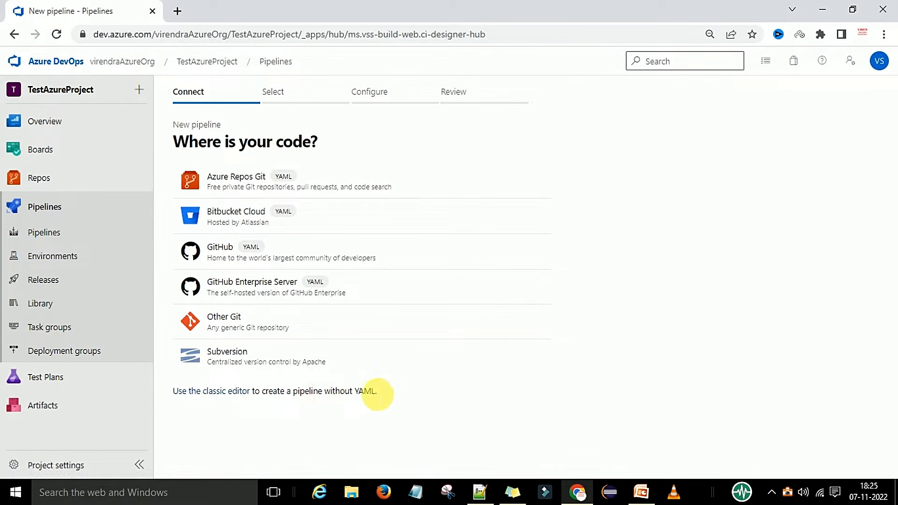
pyautogui.click(227, 393)
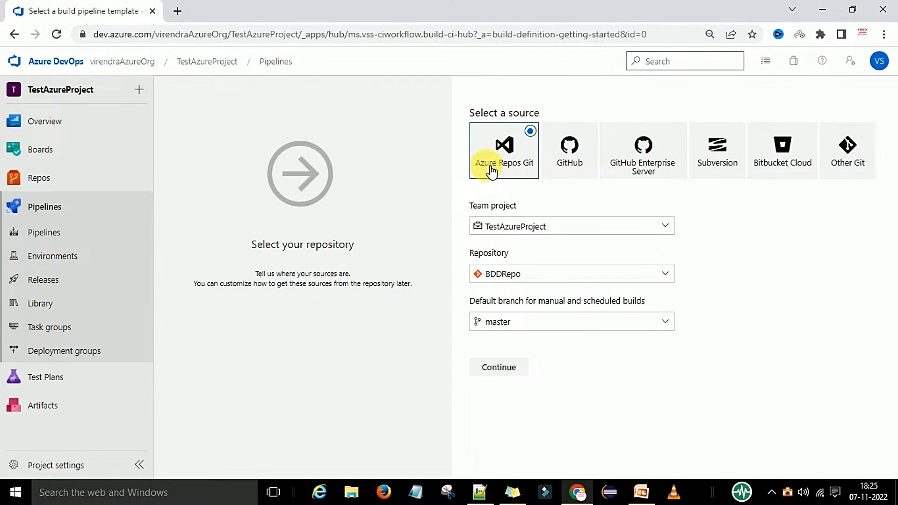
pyautogui.click(561, 159)
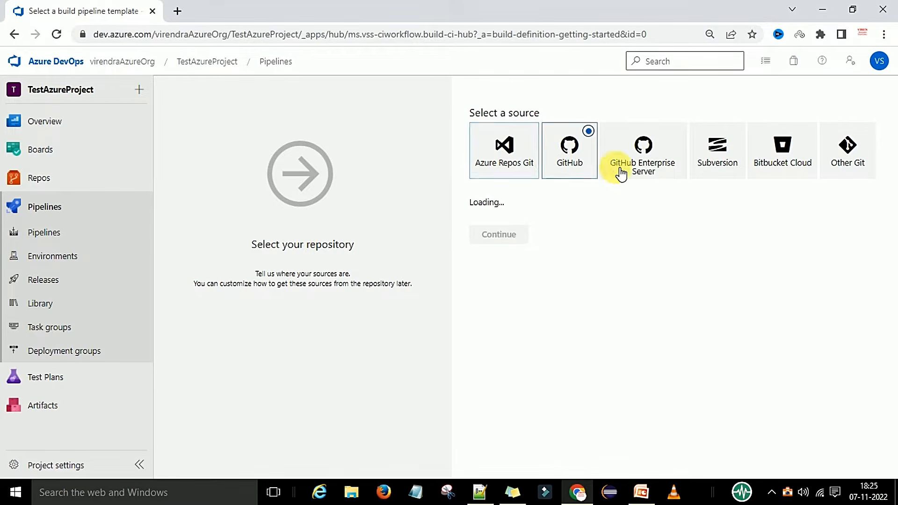
pyautogui.click(643, 170)
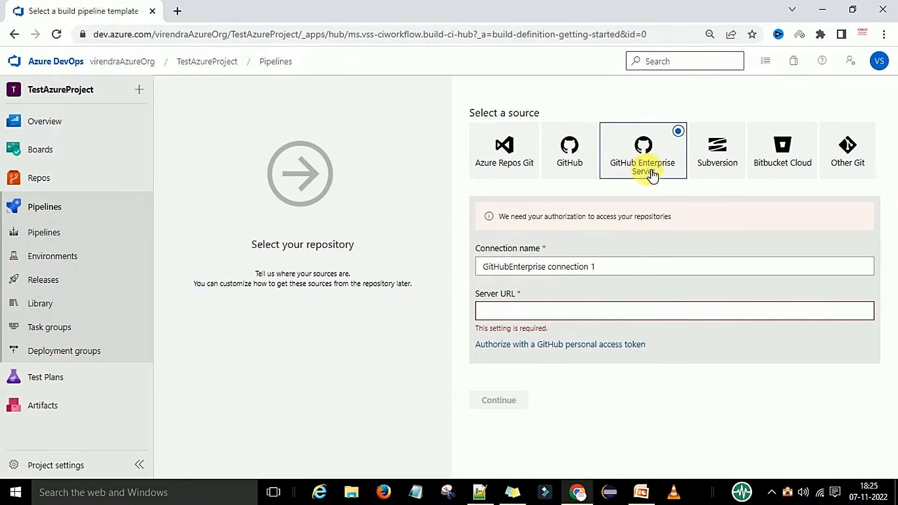
pyautogui.click(716, 156)
pyautogui.click(779, 169)
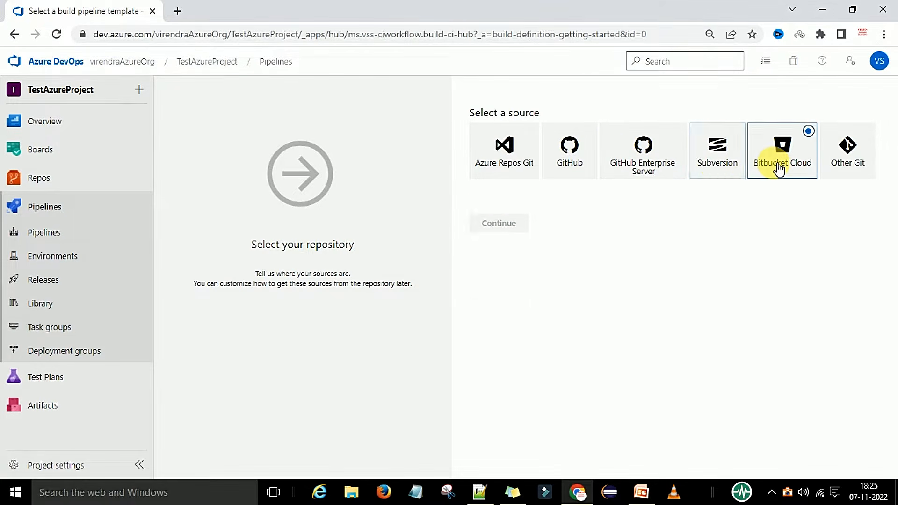
pyautogui.click(848, 161)
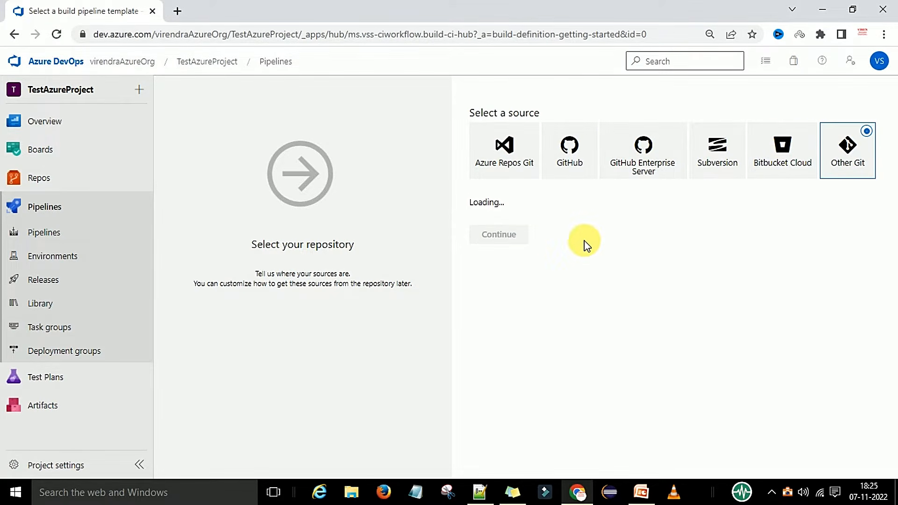
pyautogui.click(504, 166)
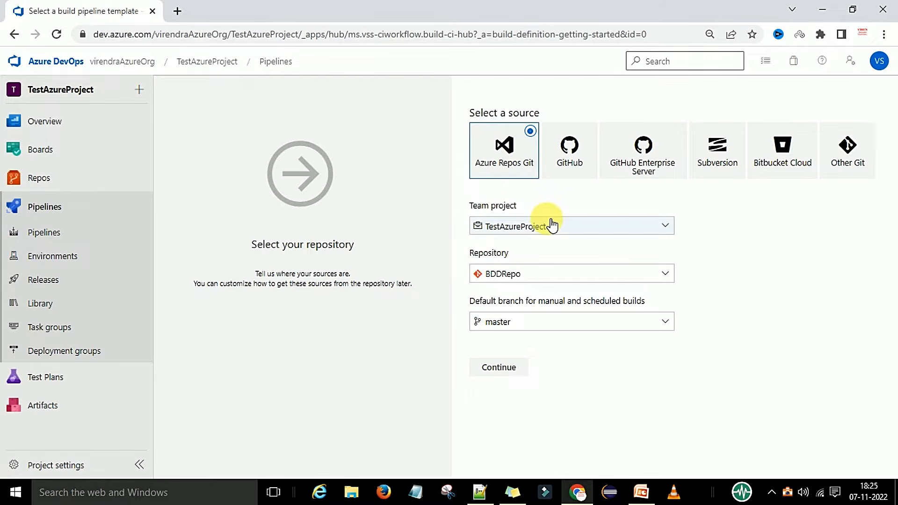
pyautogui.click(512, 374)
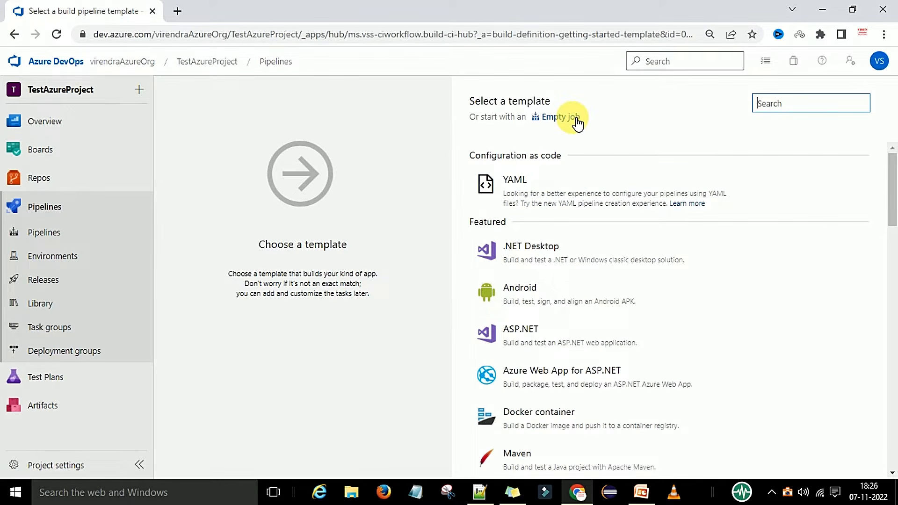
pyautogui.click(564, 125)
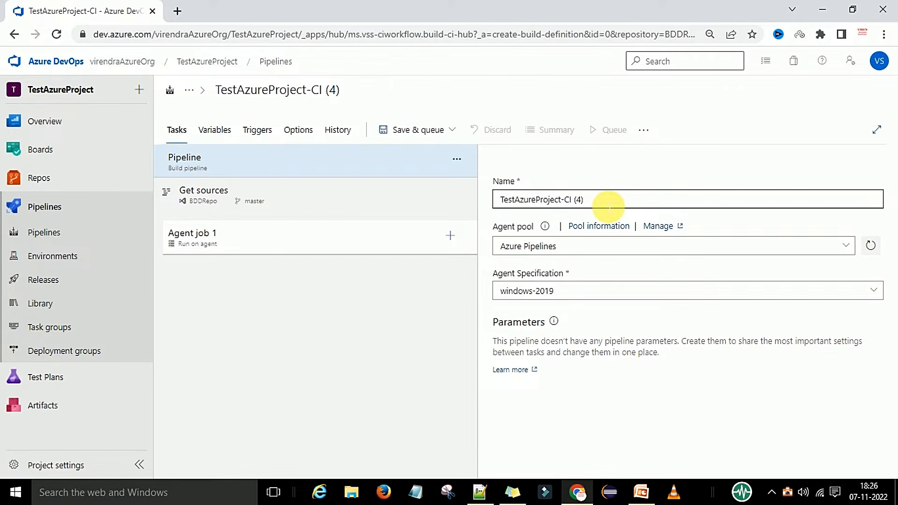
# Review the settings of the Pipeline, Get sources and Agent job 1 sections.
pyautogui.click(600, 206)
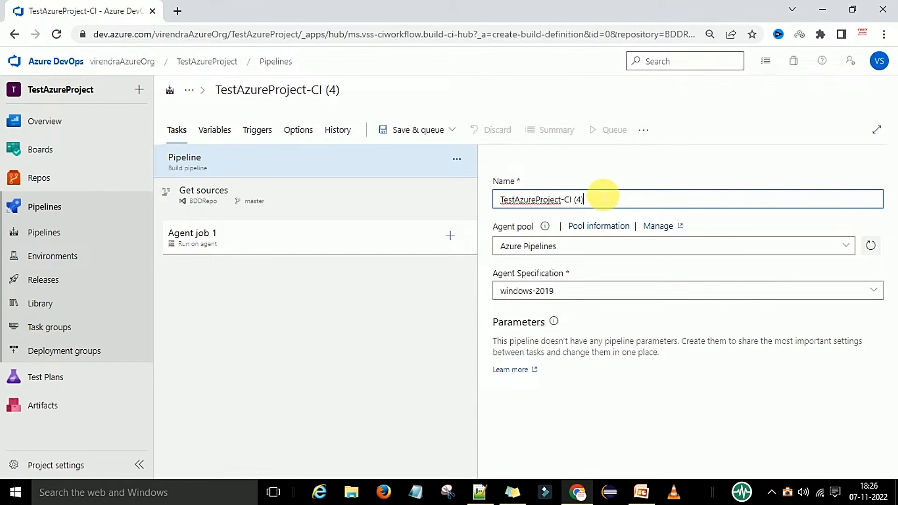
pyautogui.click(271, 207)
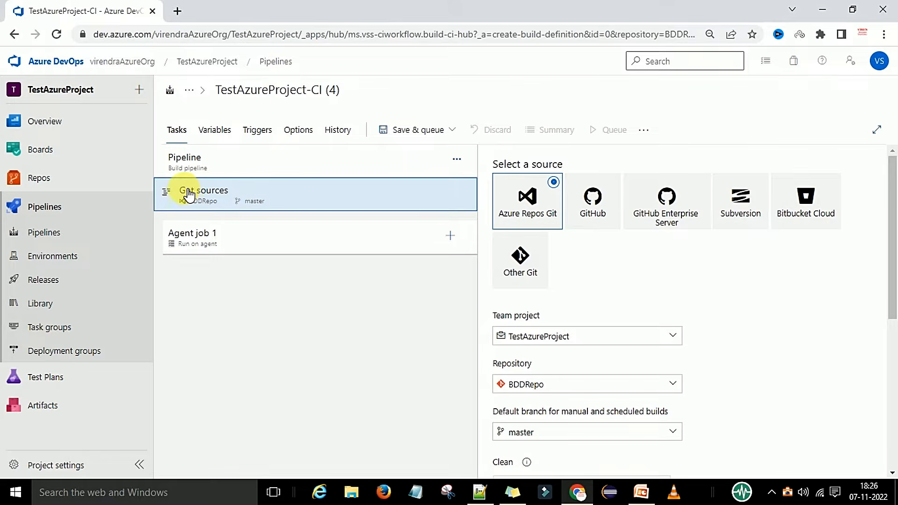
pyautogui.click(191, 164)
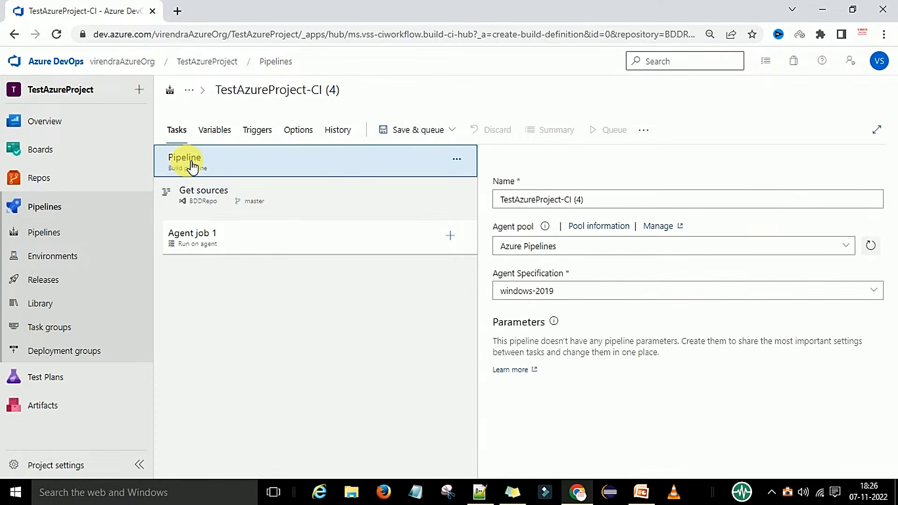
pyautogui.click(315, 207)
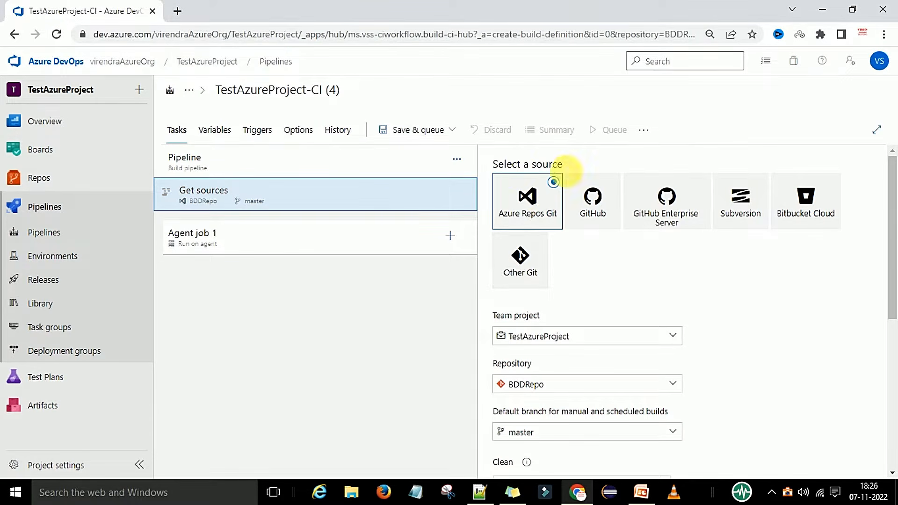
pyautogui.scroll(-3, 619, 279)
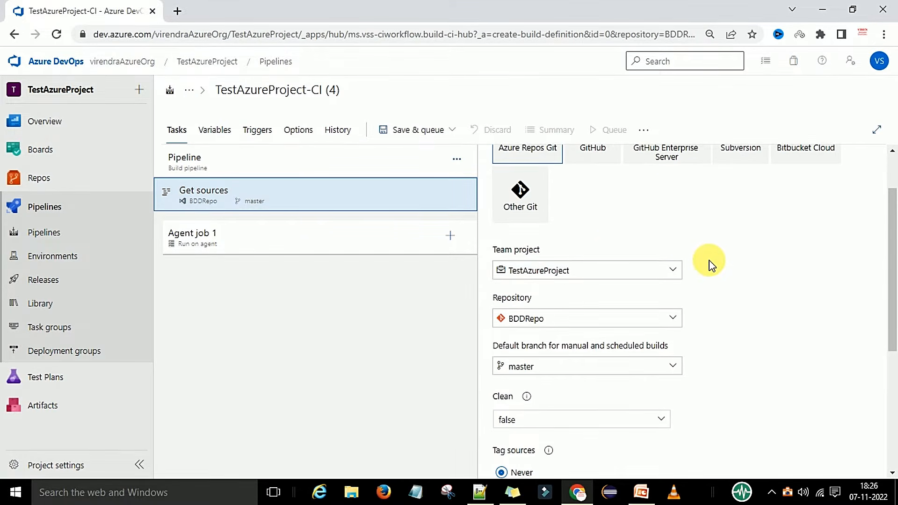
pyautogui.scroll(-1, 710, 264)
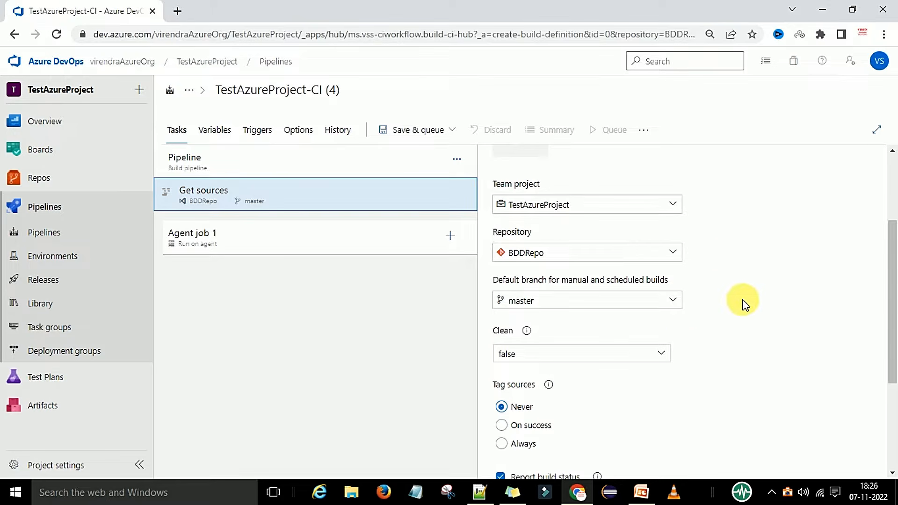
pyautogui.scroll(-2, 692, 305)
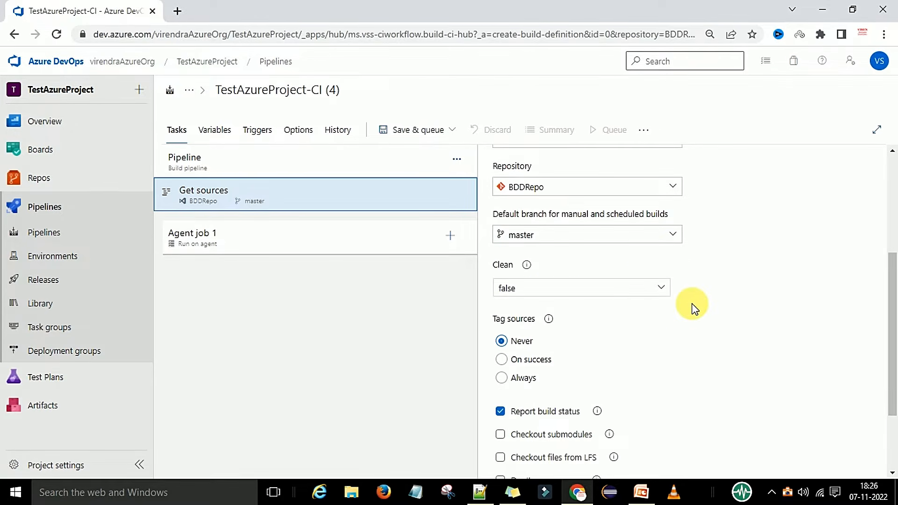
pyautogui.scroll(-2, 668, 316)
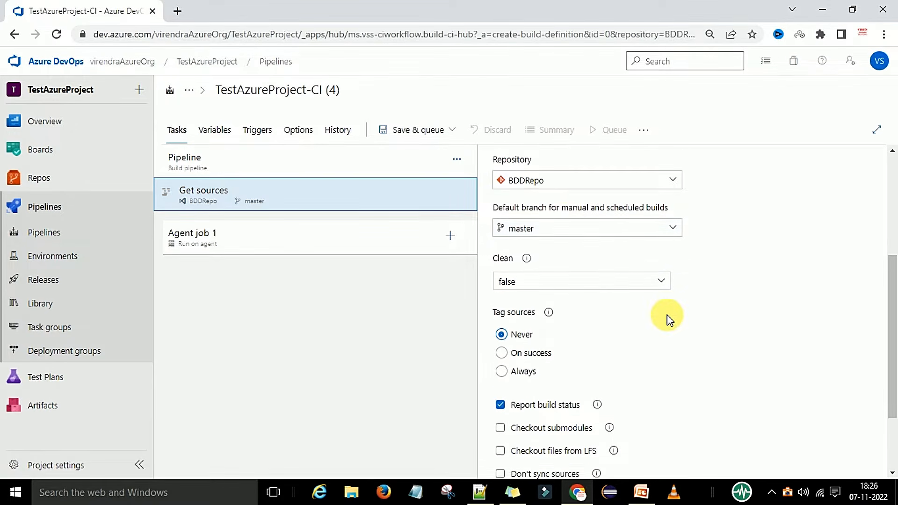
pyautogui.scroll(-1, 624, 338)
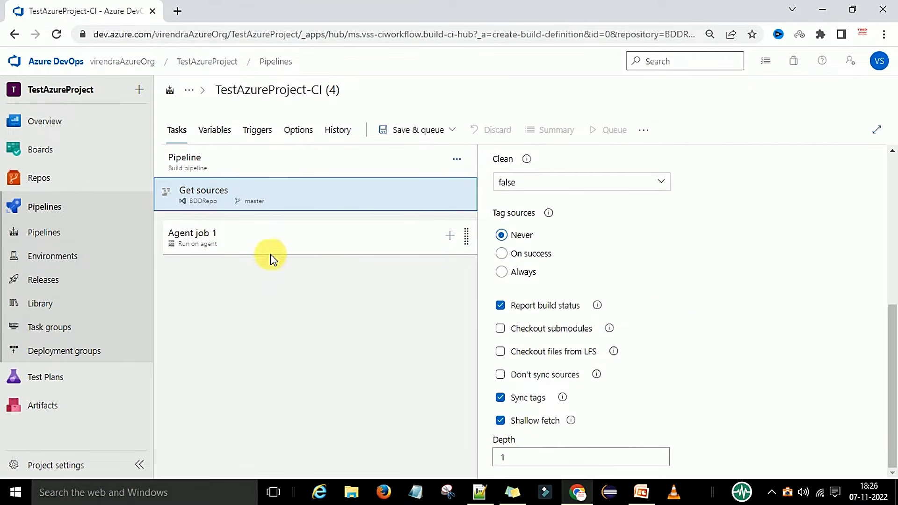
pyautogui.click(236, 243)
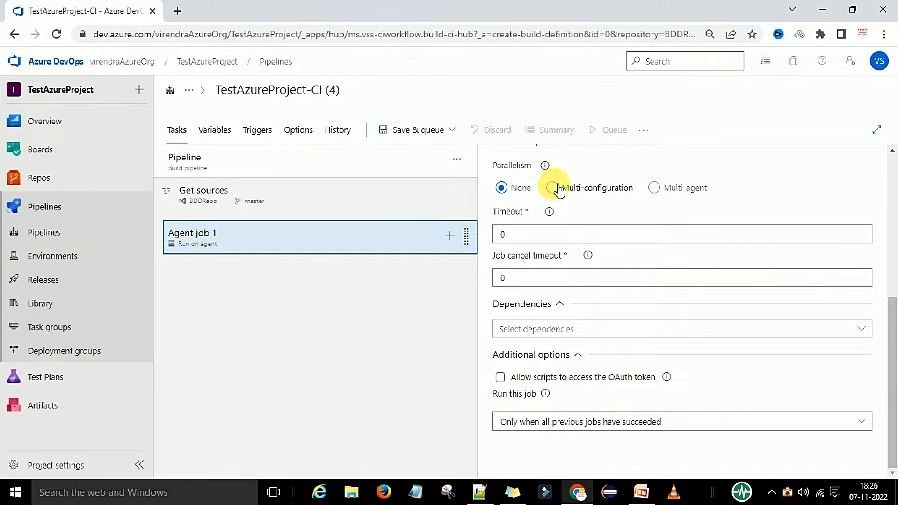
pyautogui.scroll(5, 619, 294)
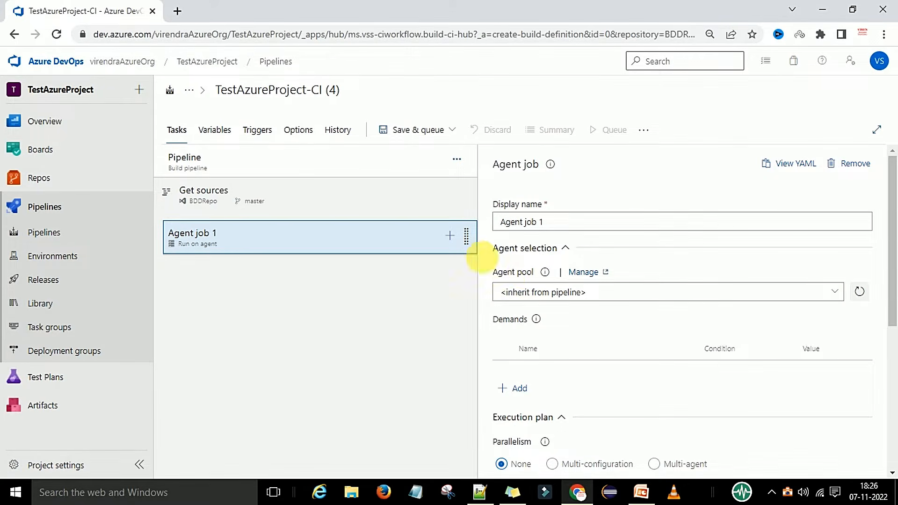
pyautogui.click(226, 168)
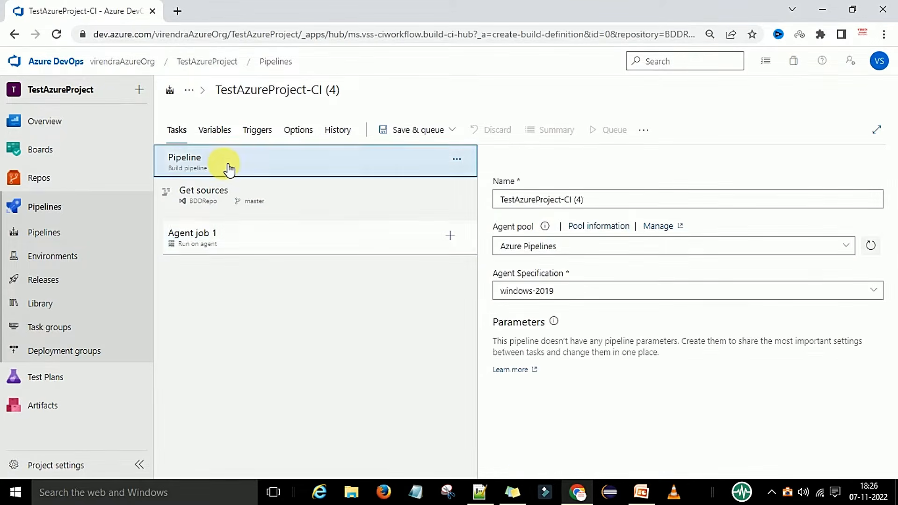
pyautogui.click(850, 249)
pyautogui.click(565, 291)
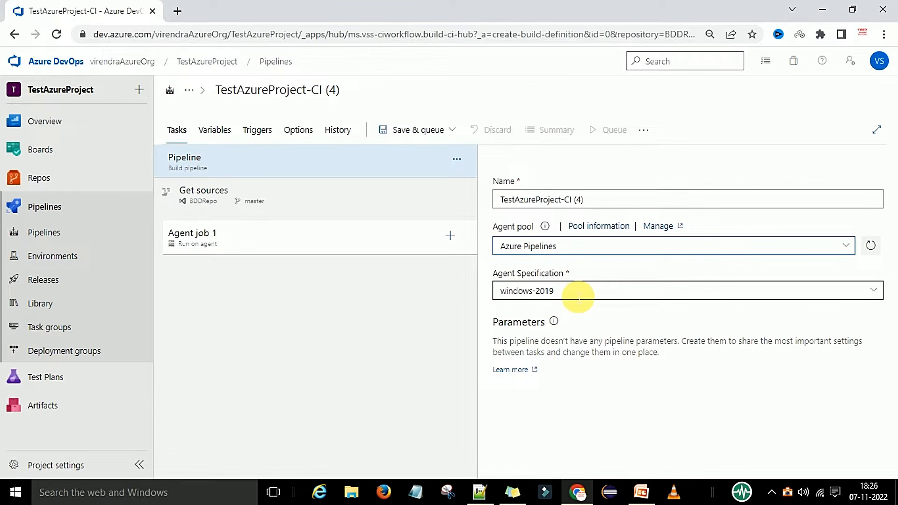
pyautogui.click(273, 241)
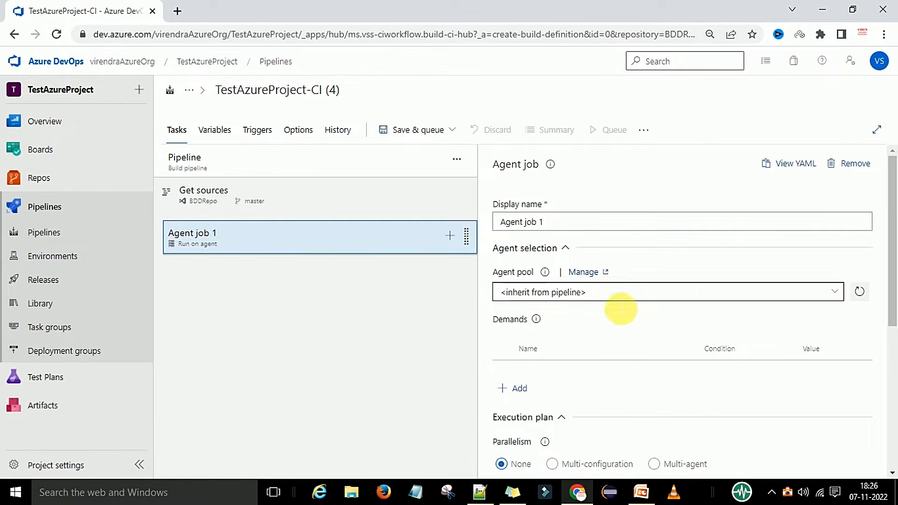
# Save the pipeline and run it on the master branch with the Azure Pipelines pool.
pyautogui.click(408, 133)
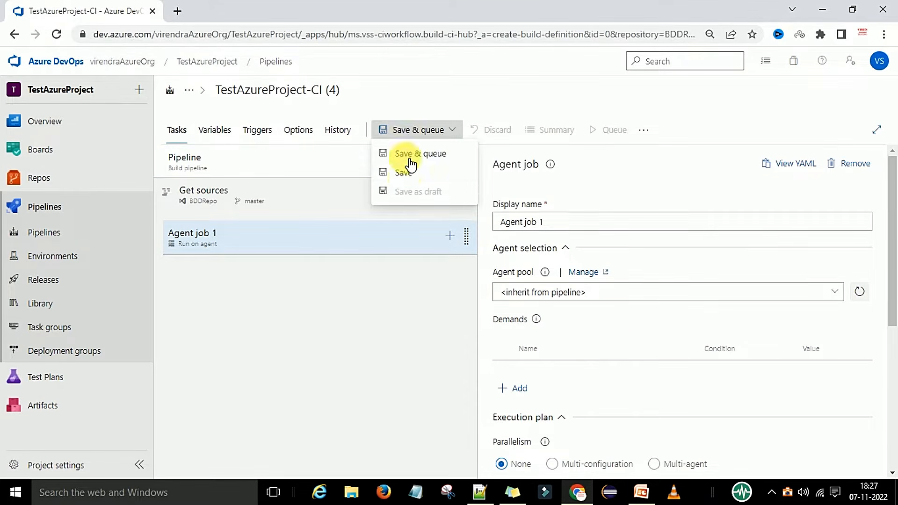
pyautogui.click(403, 177)
pyautogui.click(502, 328)
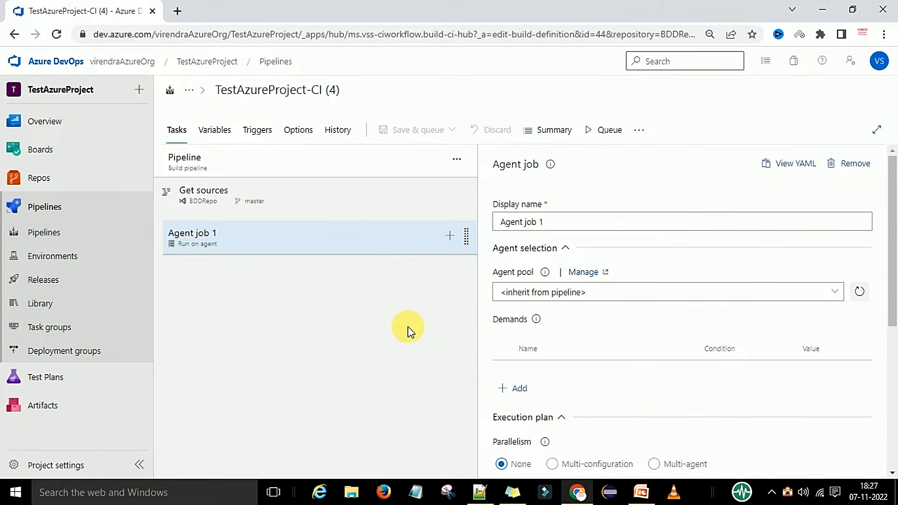
pyautogui.click(603, 130)
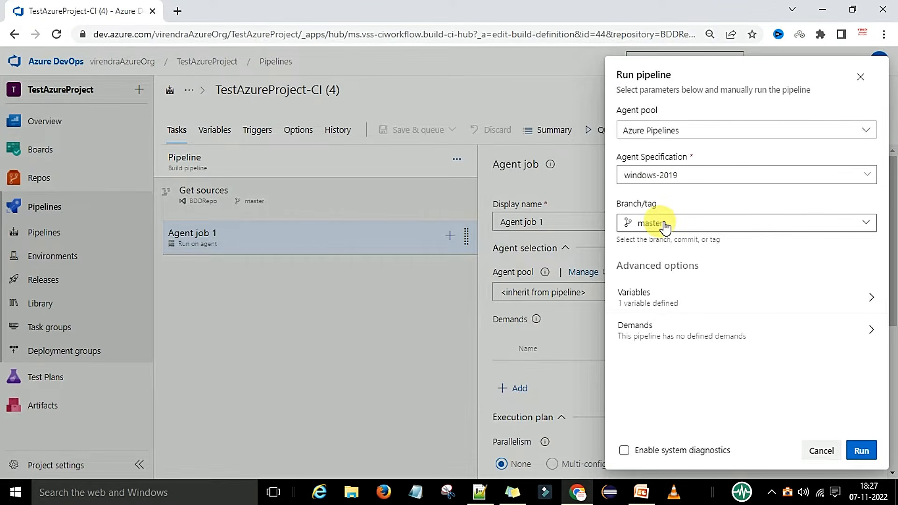
pyautogui.click(863, 452)
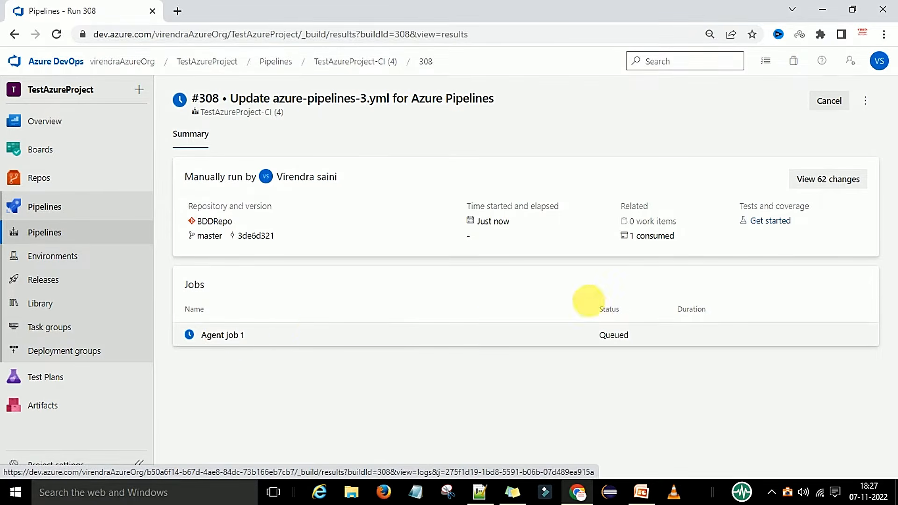
# Open Agent job 1 of the run and inspect the log of each job step.
pyautogui.click(229, 340)
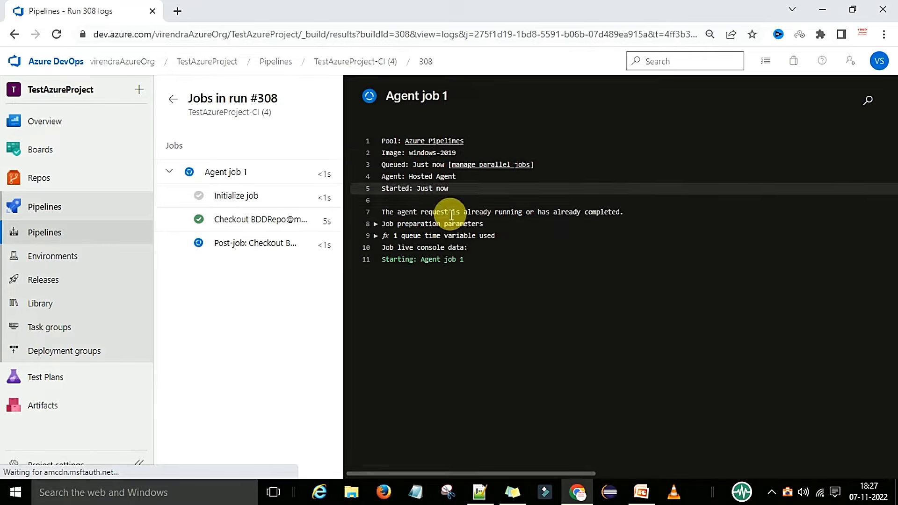
pyautogui.click(227, 195)
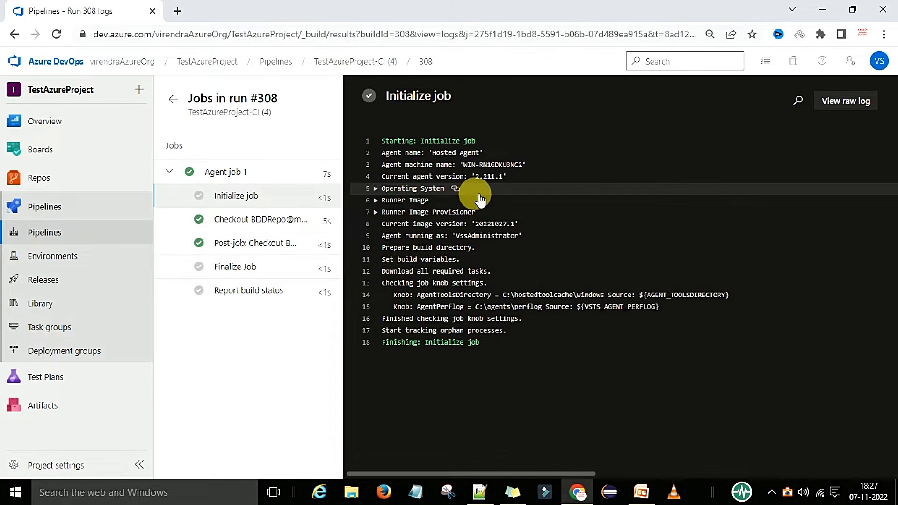
pyautogui.click(240, 218)
pyautogui.moveTo(387, 168); pyautogui.dragTo(490, 171)
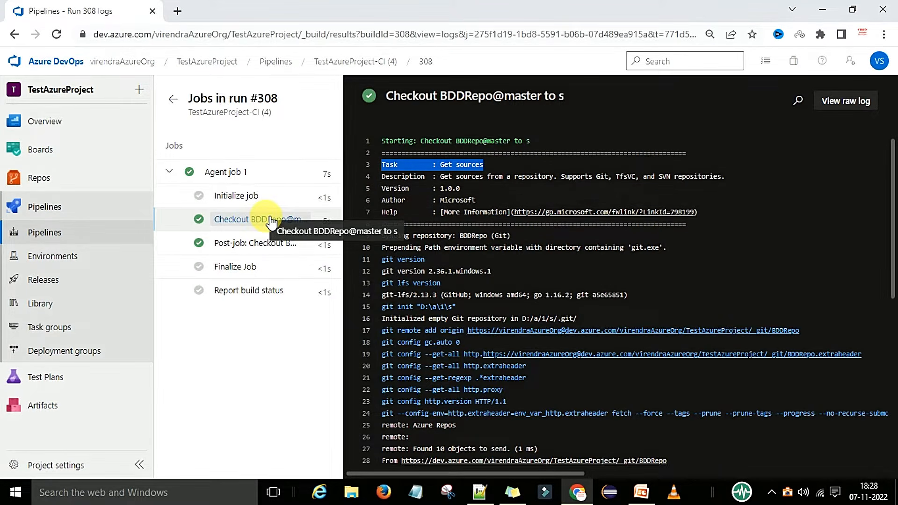
pyautogui.click(256, 244)
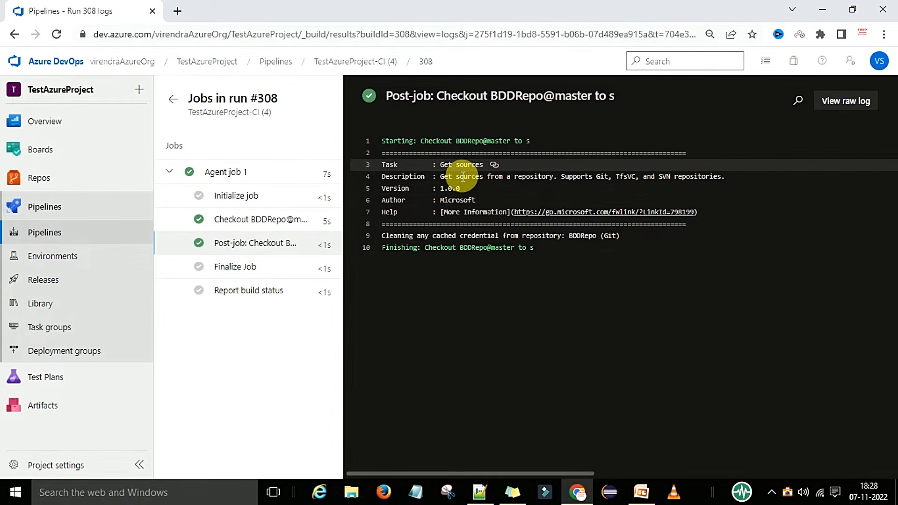
pyautogui.click(244, 271)
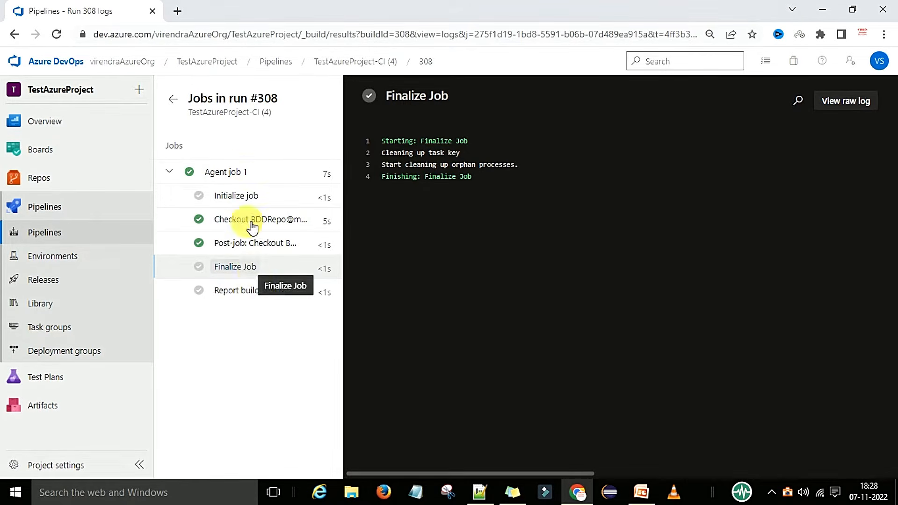
# Switch to the PowerPoint presentation and go to slide 62 with the pipeline structure diagram.
pyautogui.click(641, 491)
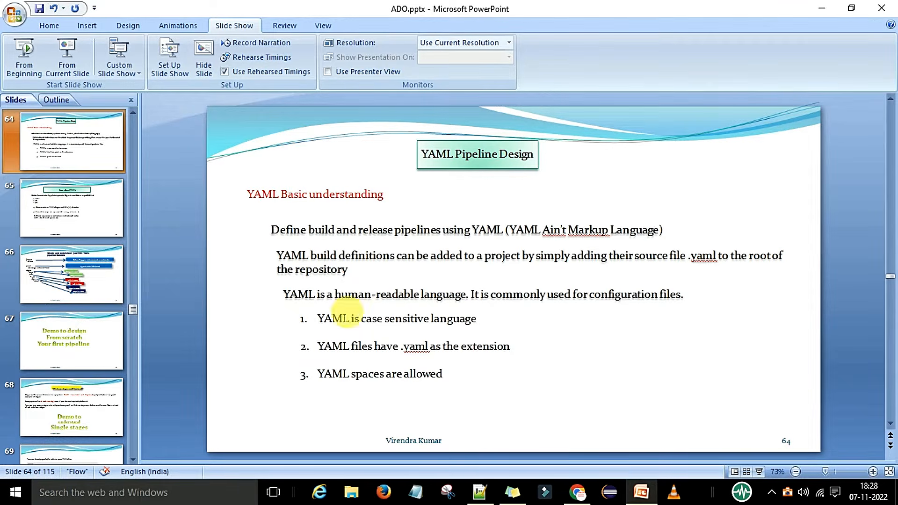
pyautogui.click(78, 199)
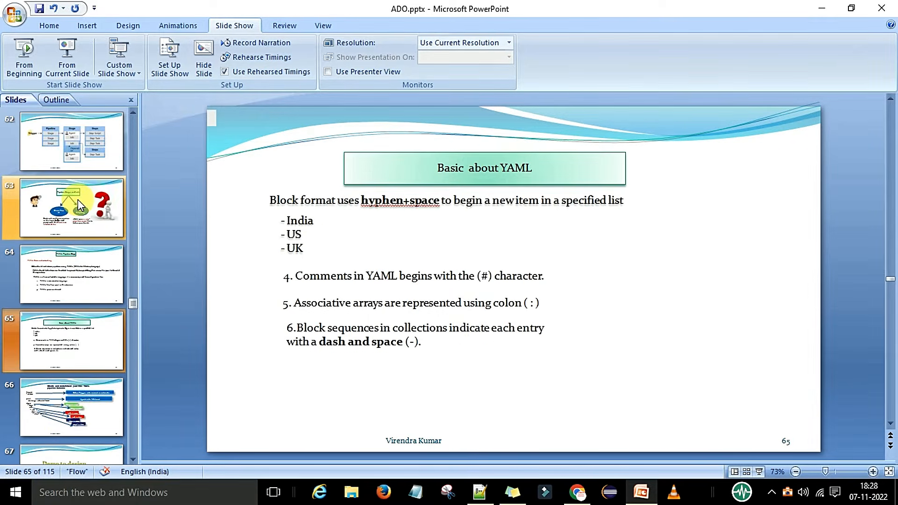
pyautogui.click(70, 150)
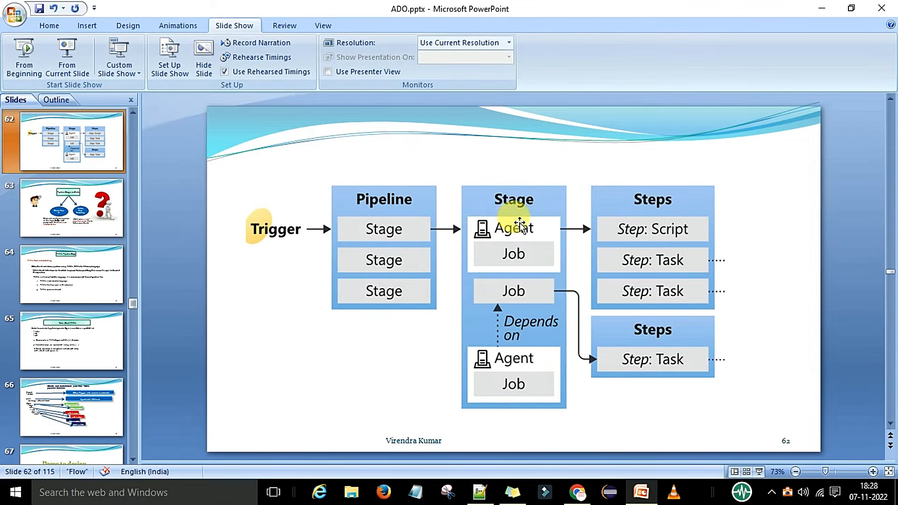
# Go to slide 61, change the Script box text to Script/task, and save the presentation.
pyautogui.scroll(1, 79, 238)
pyautogui.click(77, 153)
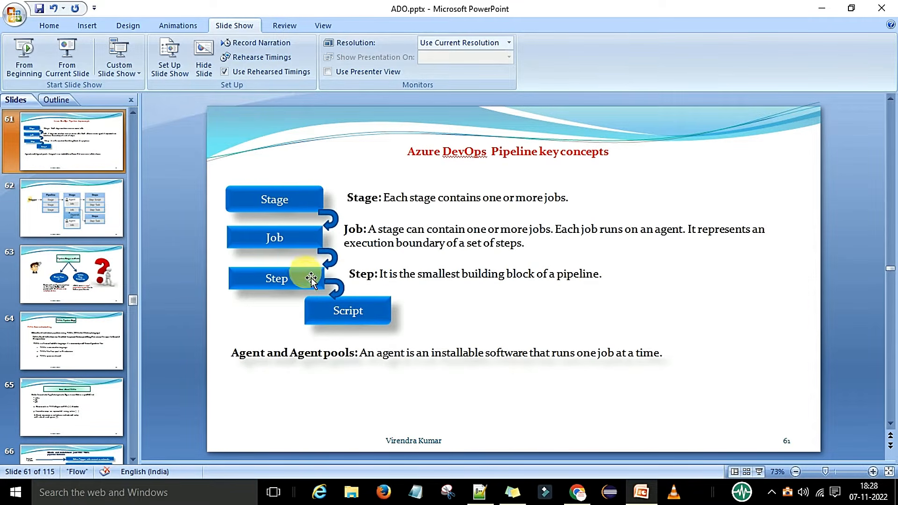
pyautogui.click(369, 318)
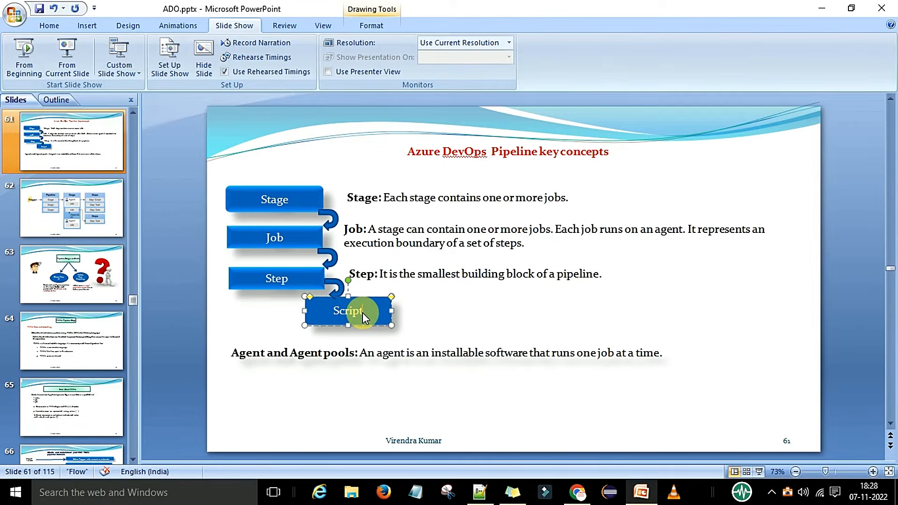
pyautogui.write('/task')
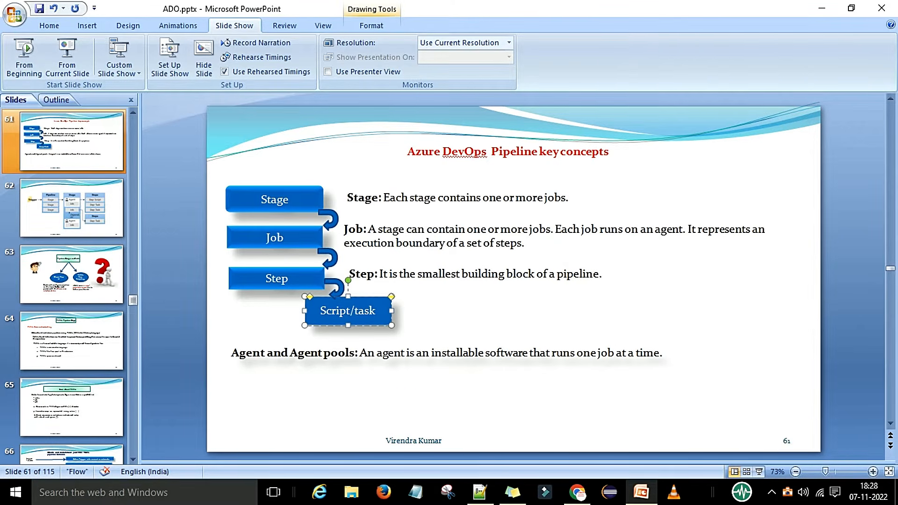
pyautogui.click(408, 382)
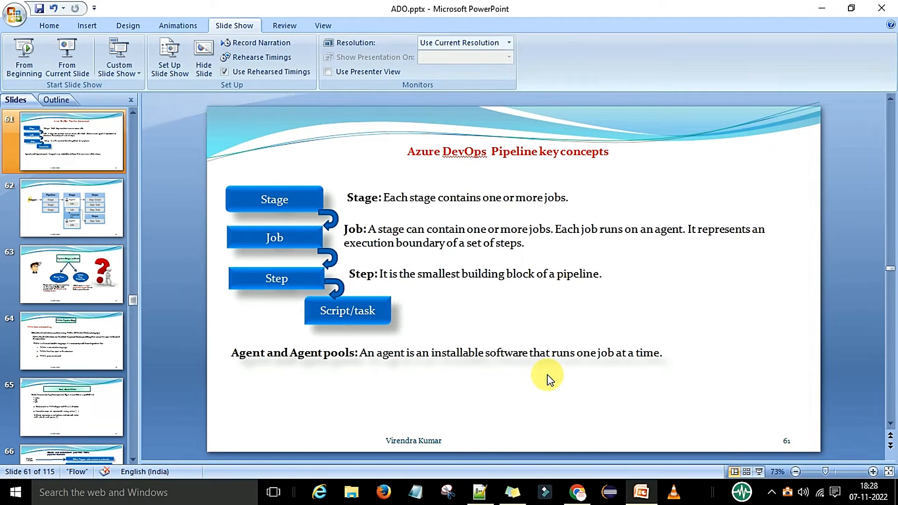
pyautogui.hotkey('ctrl', 's')
# Switch back to the browser and return to the project's Pipelines list.
pyautogui.click(577, 492)
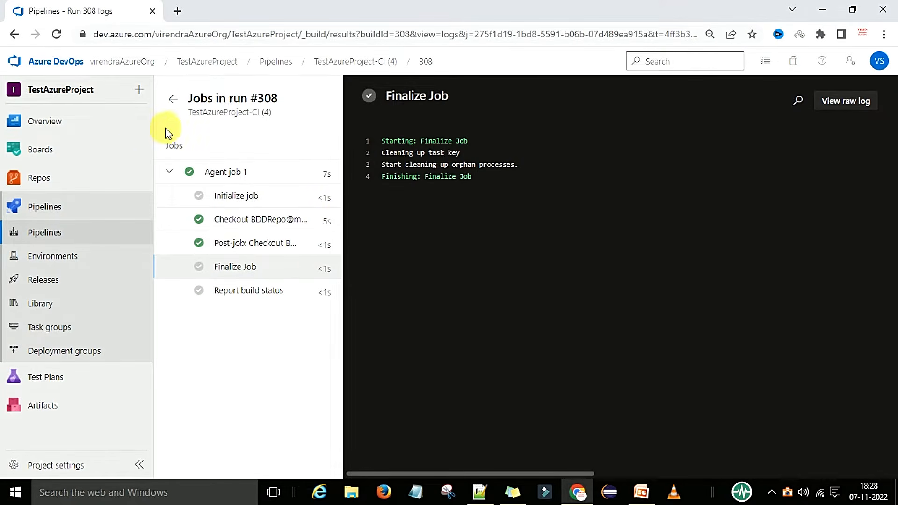
pyautogui.click(173, 101)
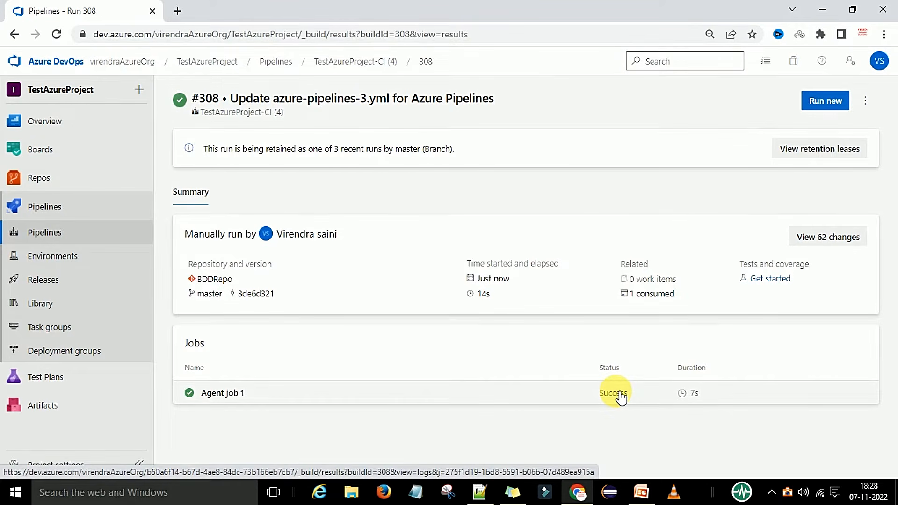
pyautogui.click(641, 492)
pyautogui.click(70, 274)
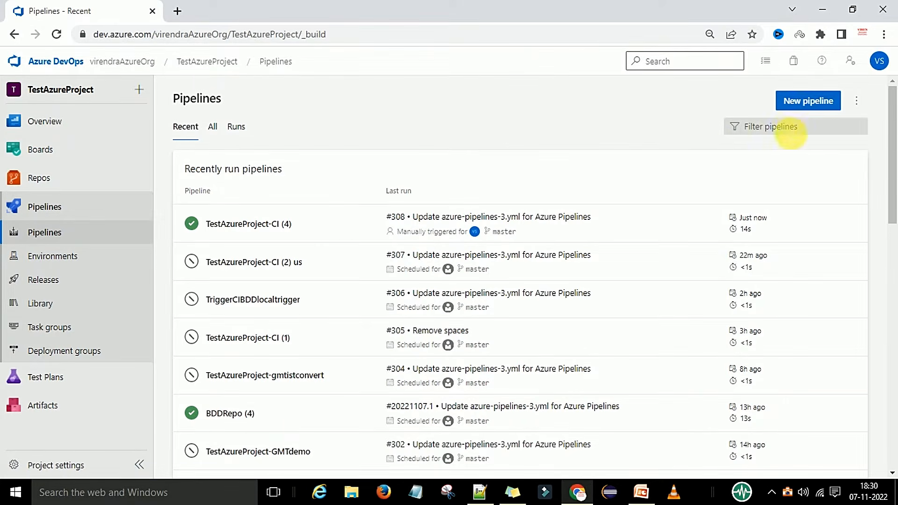
# Start a new pipeline from Azure Repos Git using the test repository and the Starter pipeline template.
pyautogui.click(807, 106)
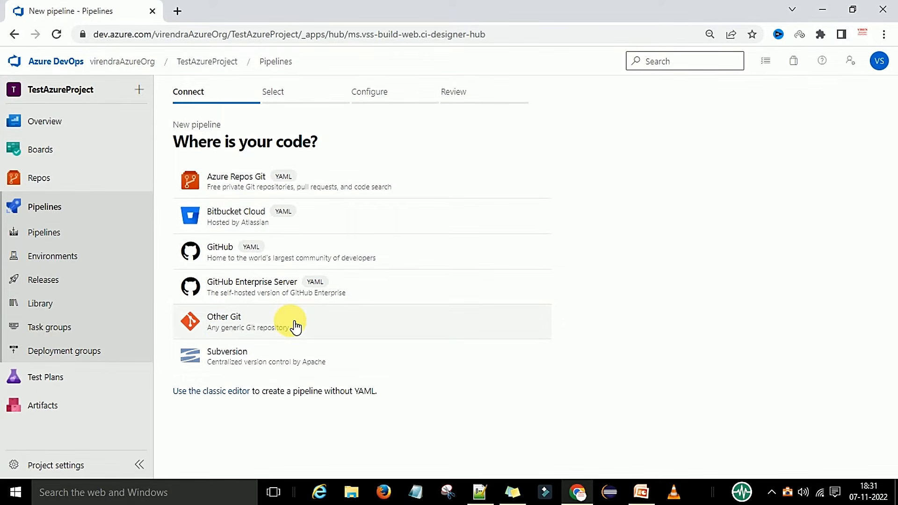
pyautogui.click(275, 184)
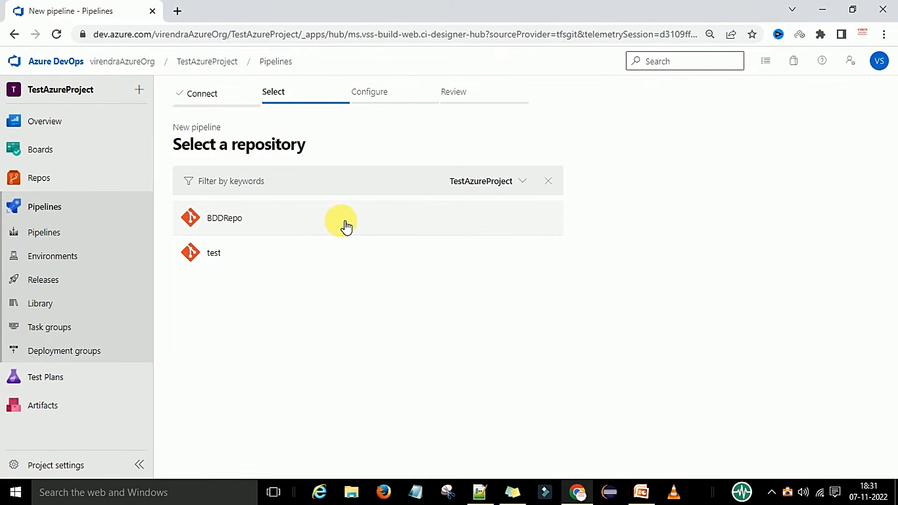
pyautogui.click(228, 254)
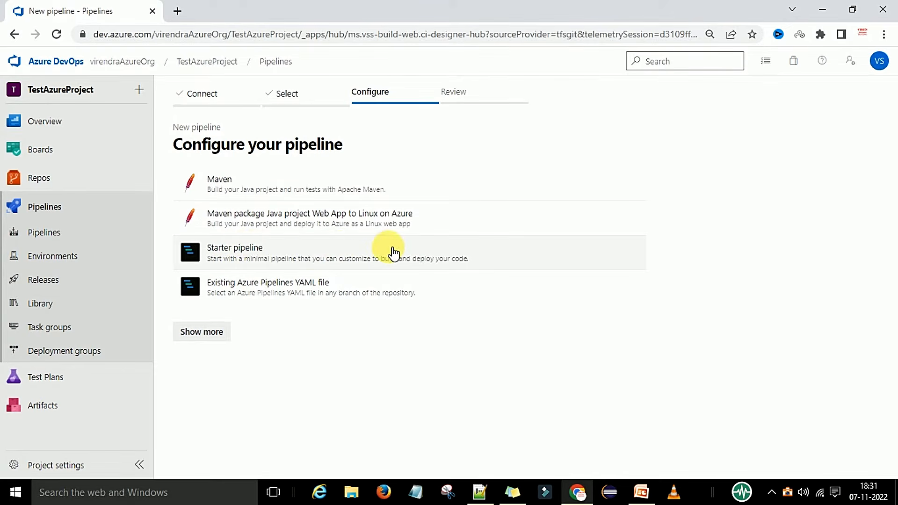
pyautogui.click(350, 261)
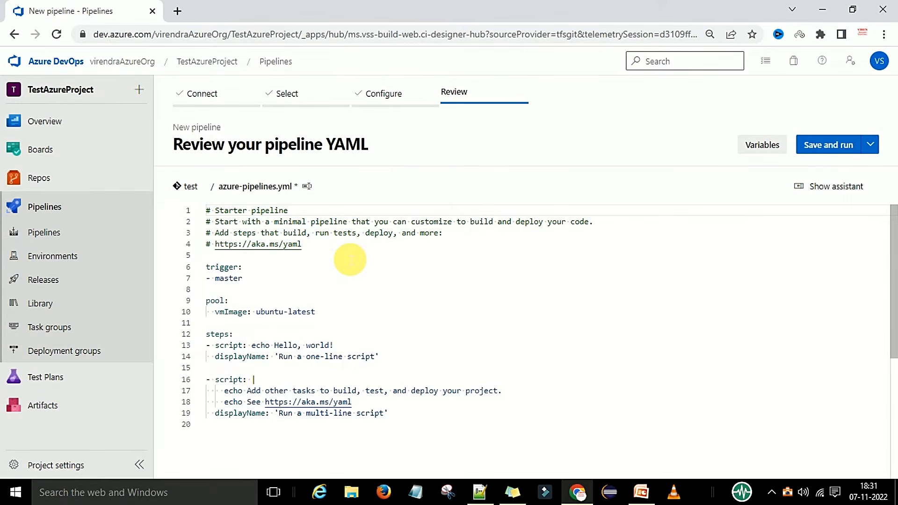
# Review the starter YAML, then save and run it with a direct commit to the master branch.
pyautogui.scroll(-1, 450, 320)
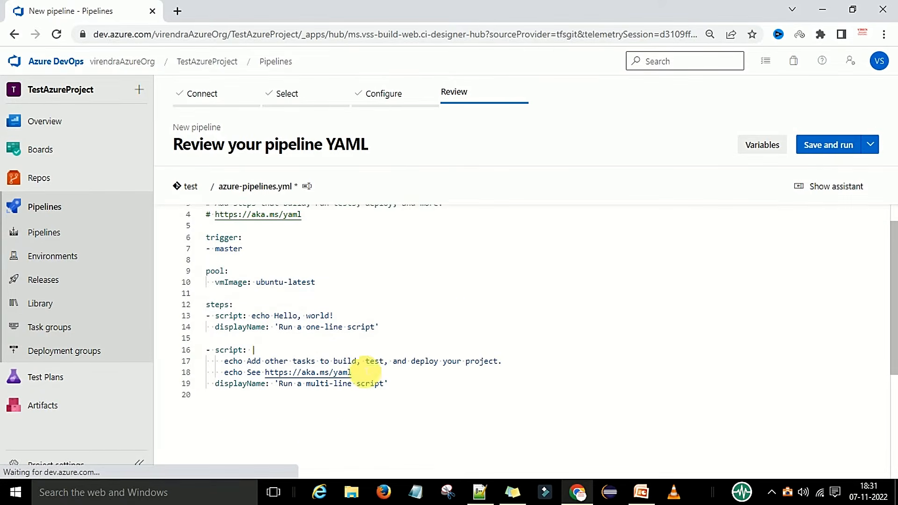
pyautogui.scroll(1, 486, 344)
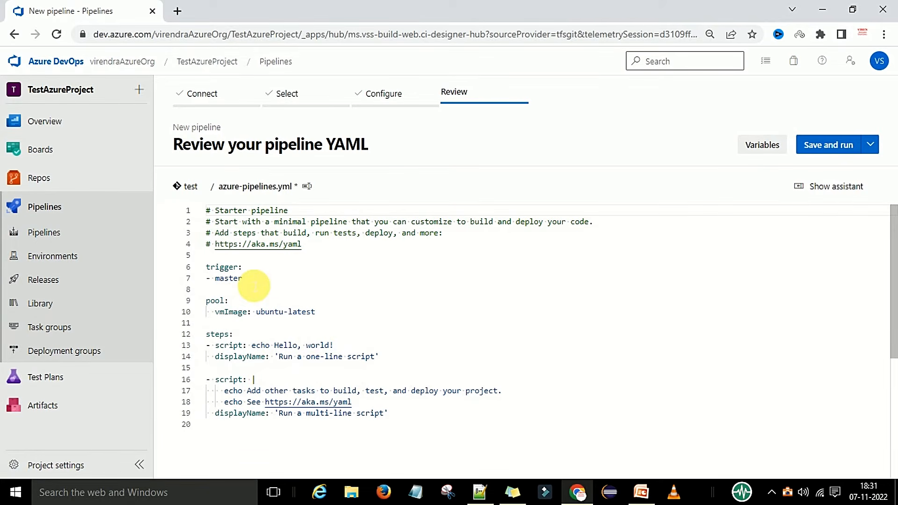
pyautogui.click(830, 150)
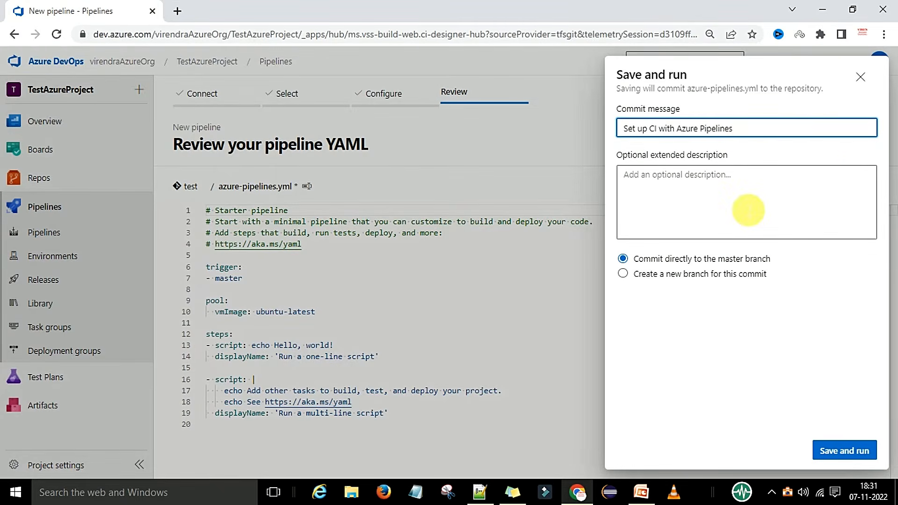
pyautogui.click(840, 452)
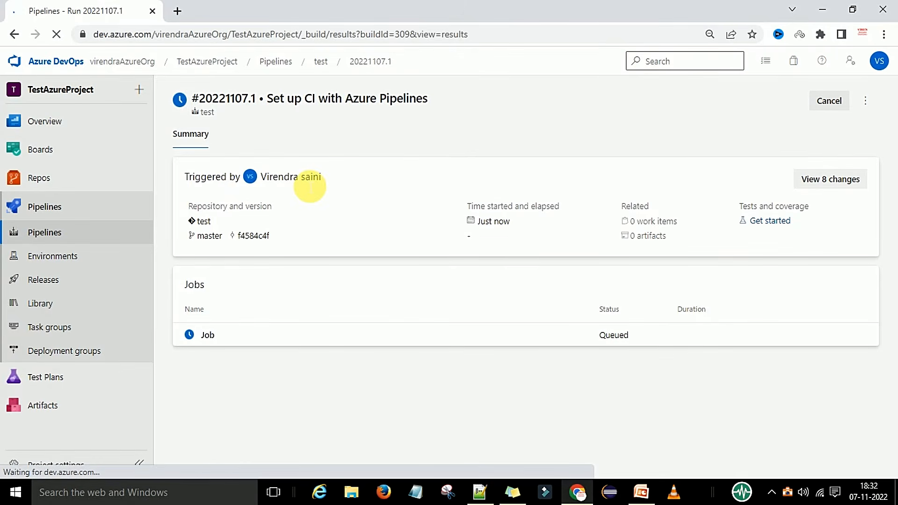
# Open the run's Job and inspect the log of each step, including the one-line and multi-line scripts.
pyautogui.click(244, 336)
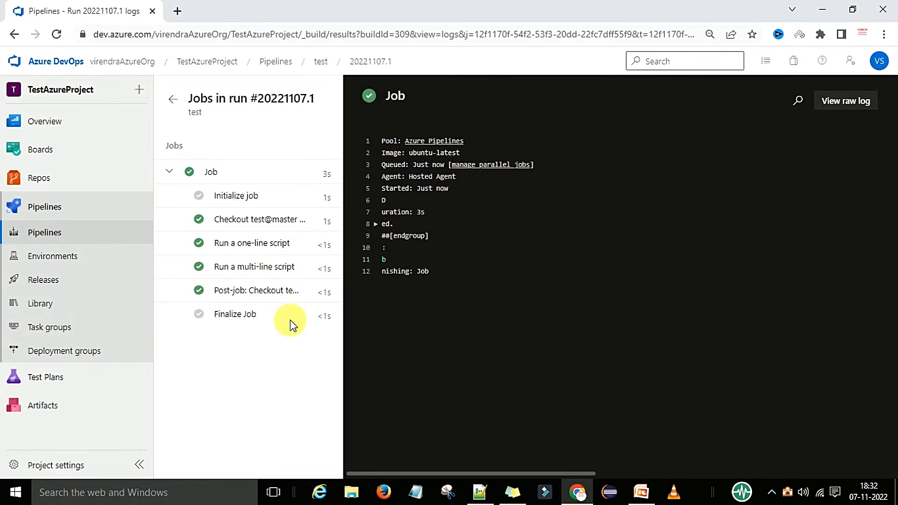
pyautogui.click(257, 224)
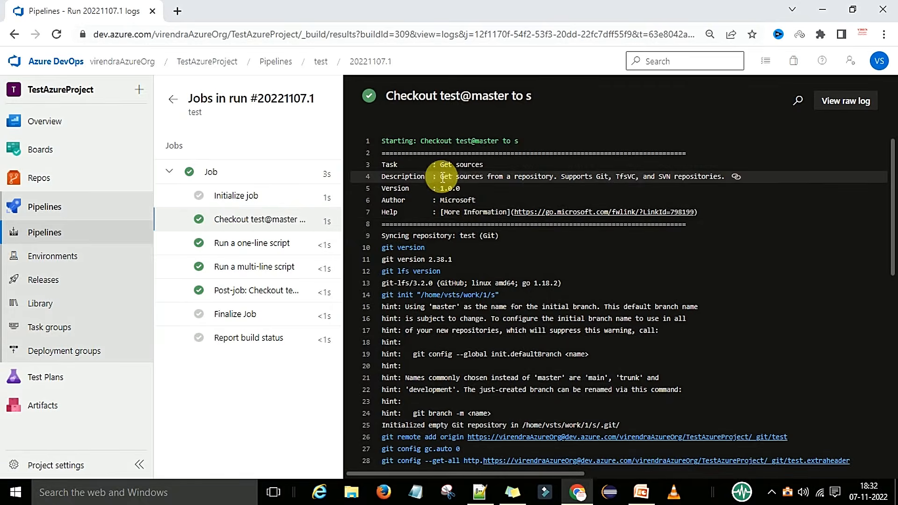
pyautogui.click(246, 244)
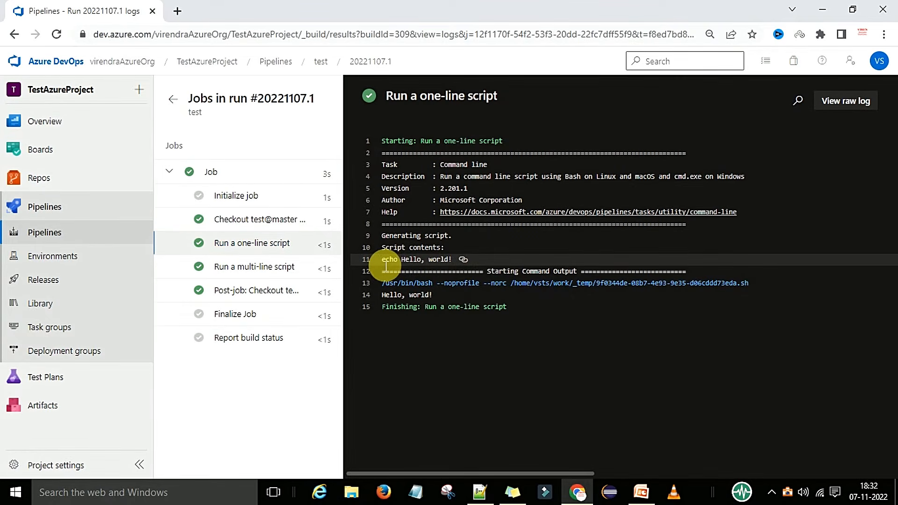
pyautogui.moveTo(388, 266); pyautogui.dragTo(457, 261)
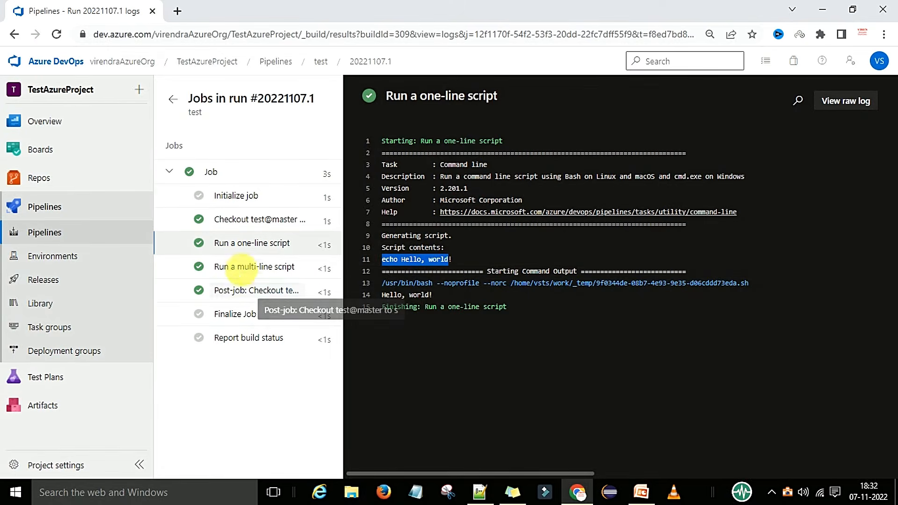
pyautogui.click(246, 273)
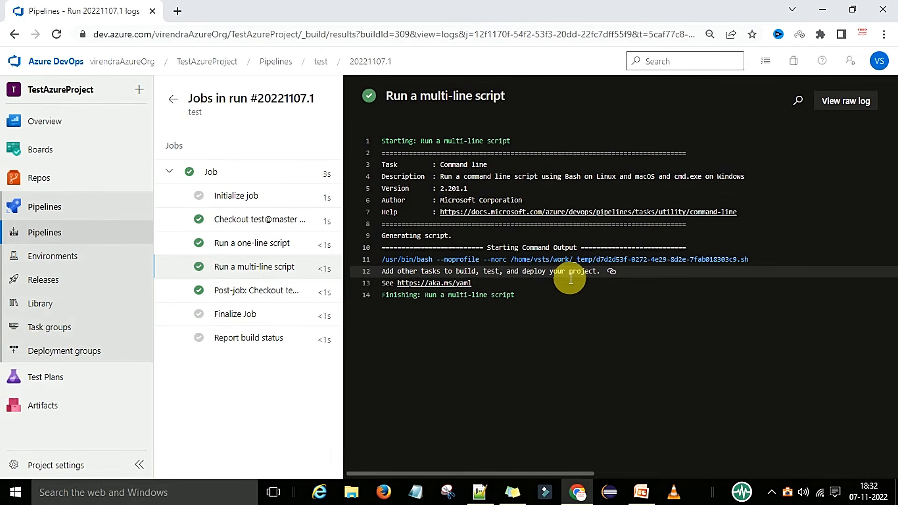
pyautogui.click(252, 291)
pyautogui.click(236, 313)
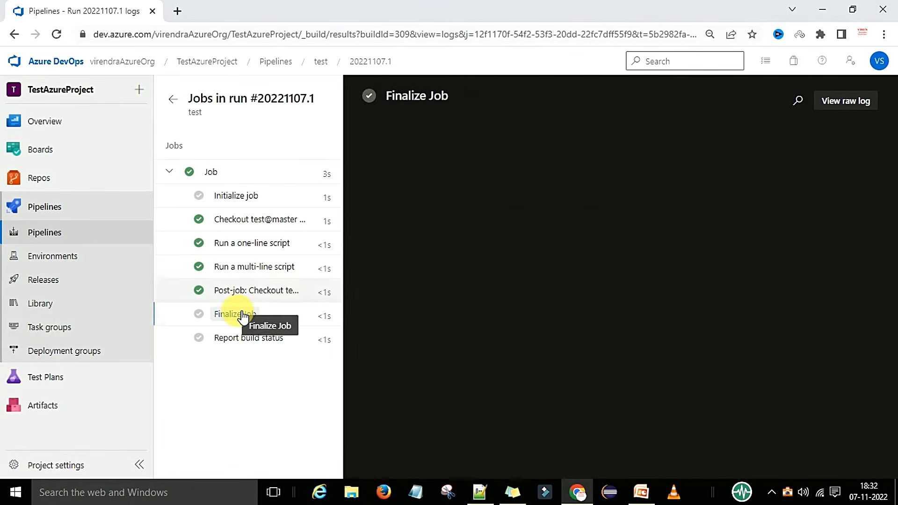
# Open the test pipeline for editing and review the trigger, pool and steps sections of its YAML.
pyautogui.click(173, 99)
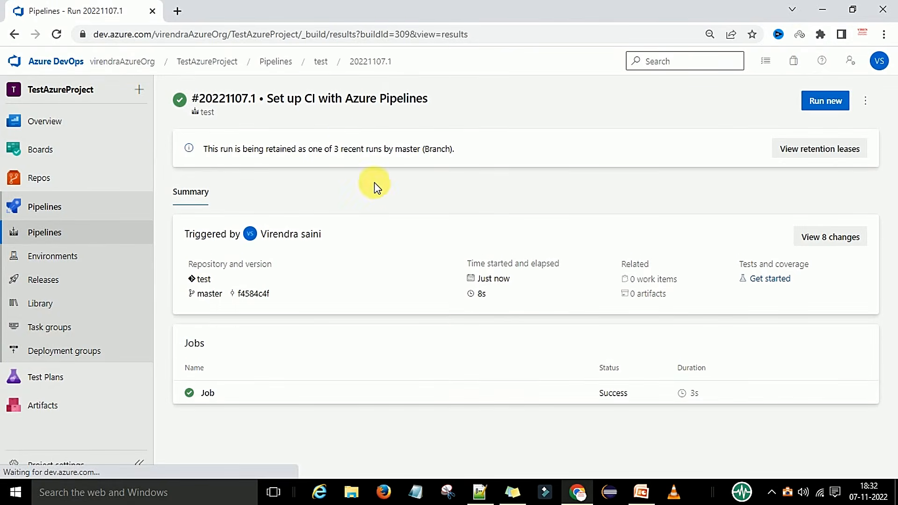
pyautogui.click(321, 68)
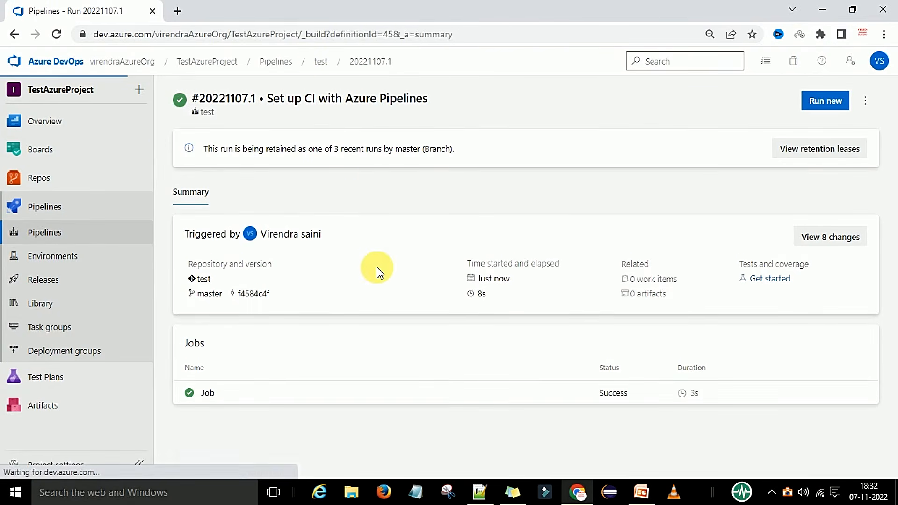
pyautogui.click(768, 100)
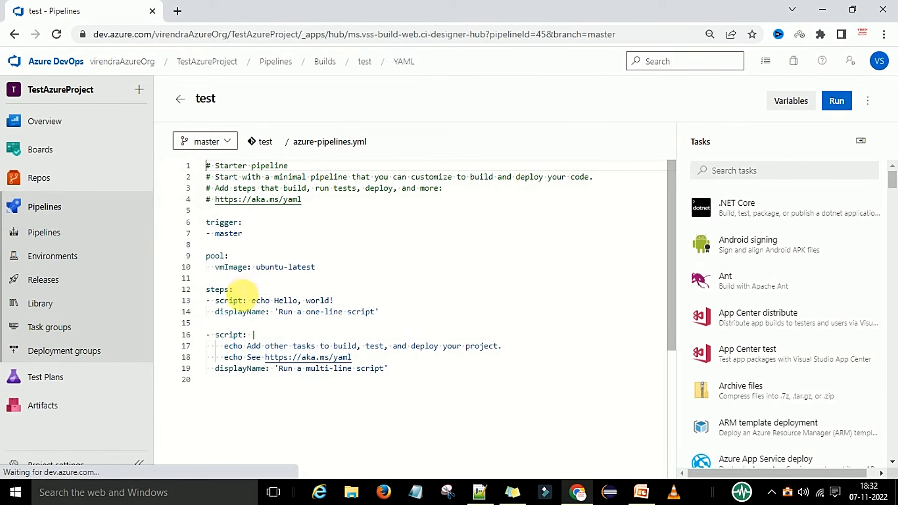
pyautogui.click(240, 292)
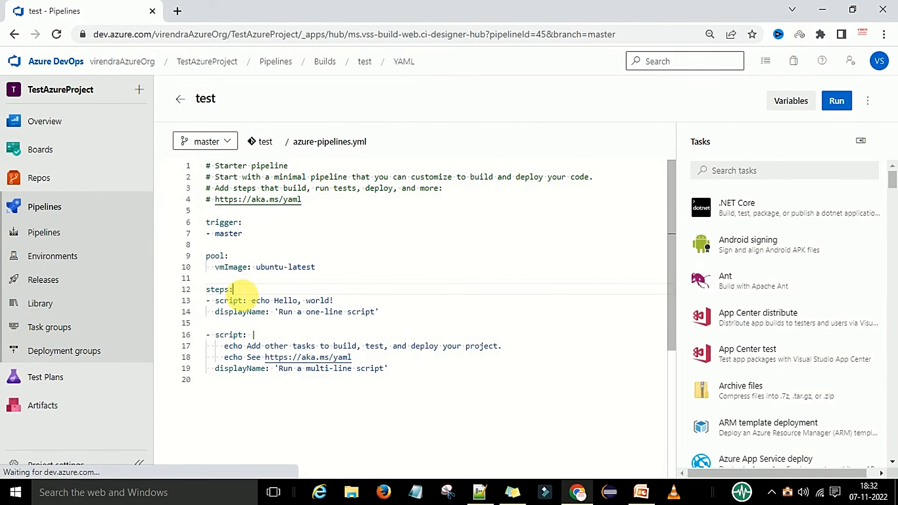
pyautogui.click(354, 302)
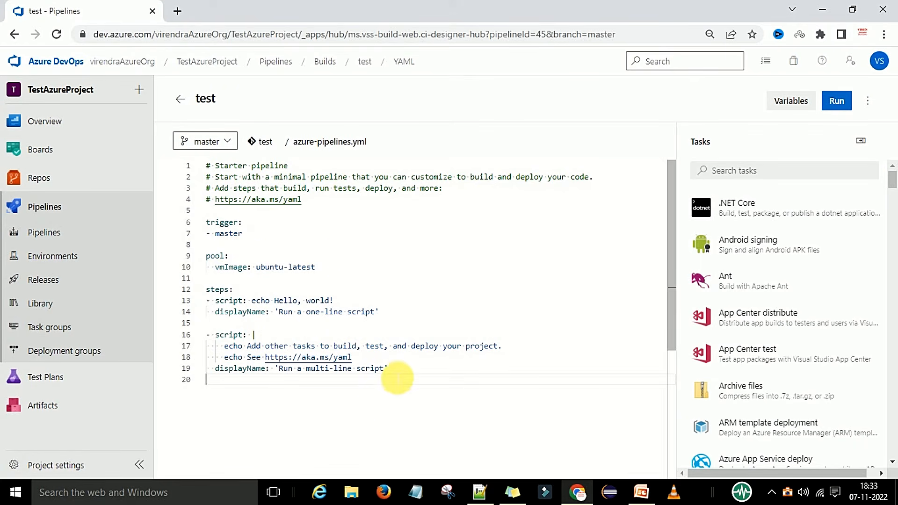
pyautogui.moveTo(397, 377); pyautogui.dragTo(206, 166)
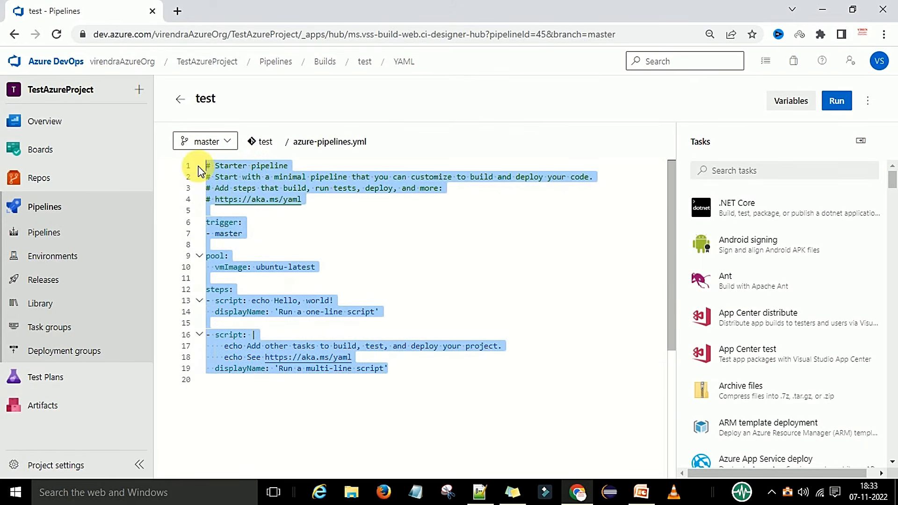
pyautogui.click(279, 223)
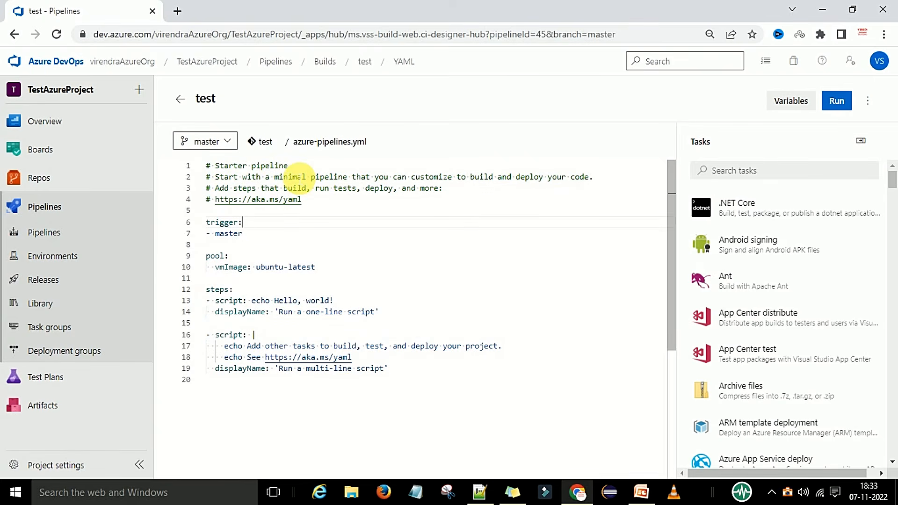